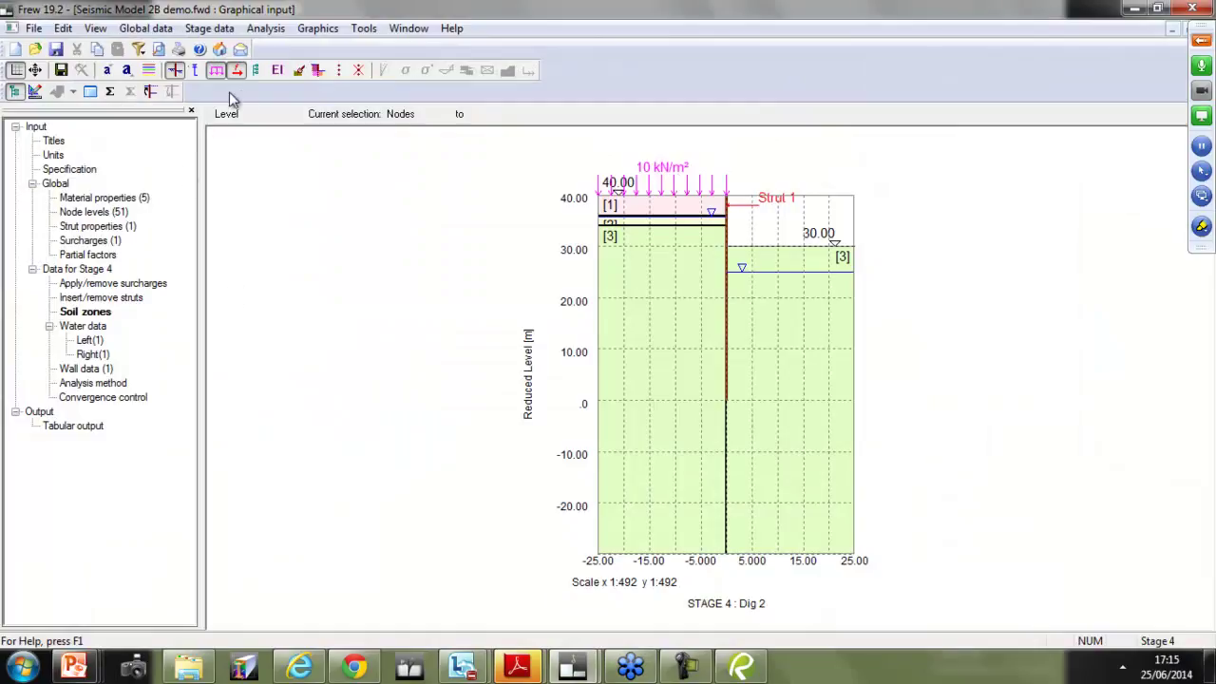
Step: Step back to Stage 0, then forward through Wall, Dig 1, Prop and Dig 2, and list the stages
click(150, 91)
click(150, 91)
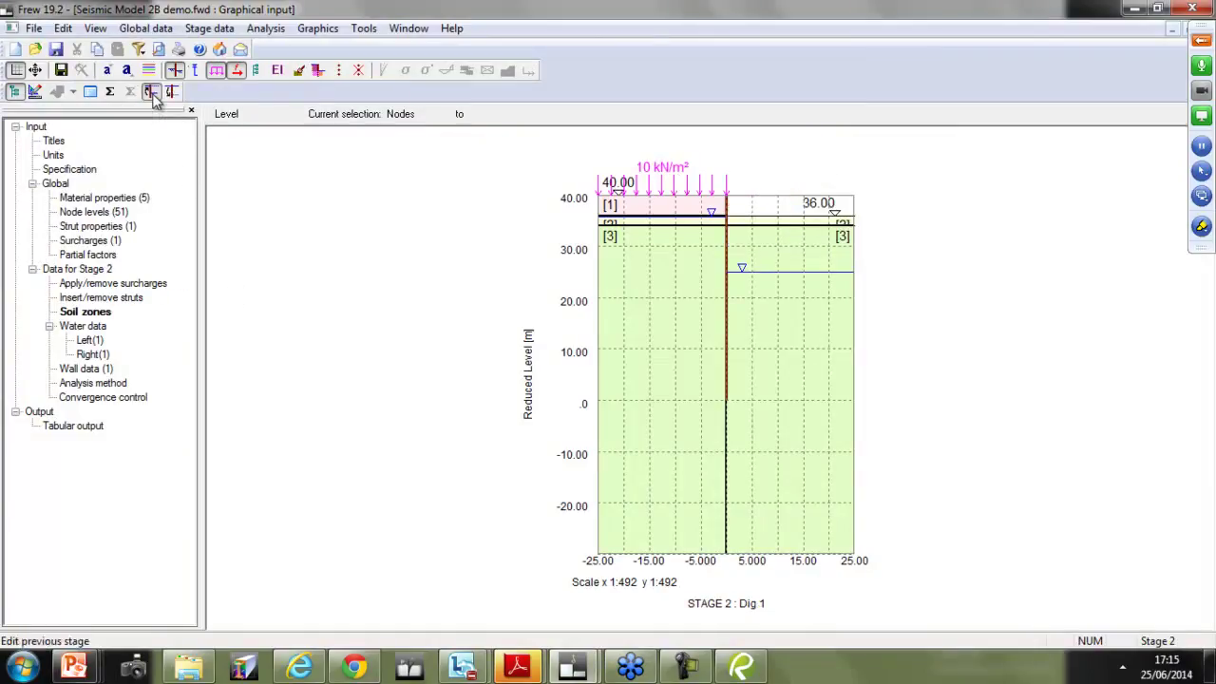
click(150, 91)
click(150, 91)
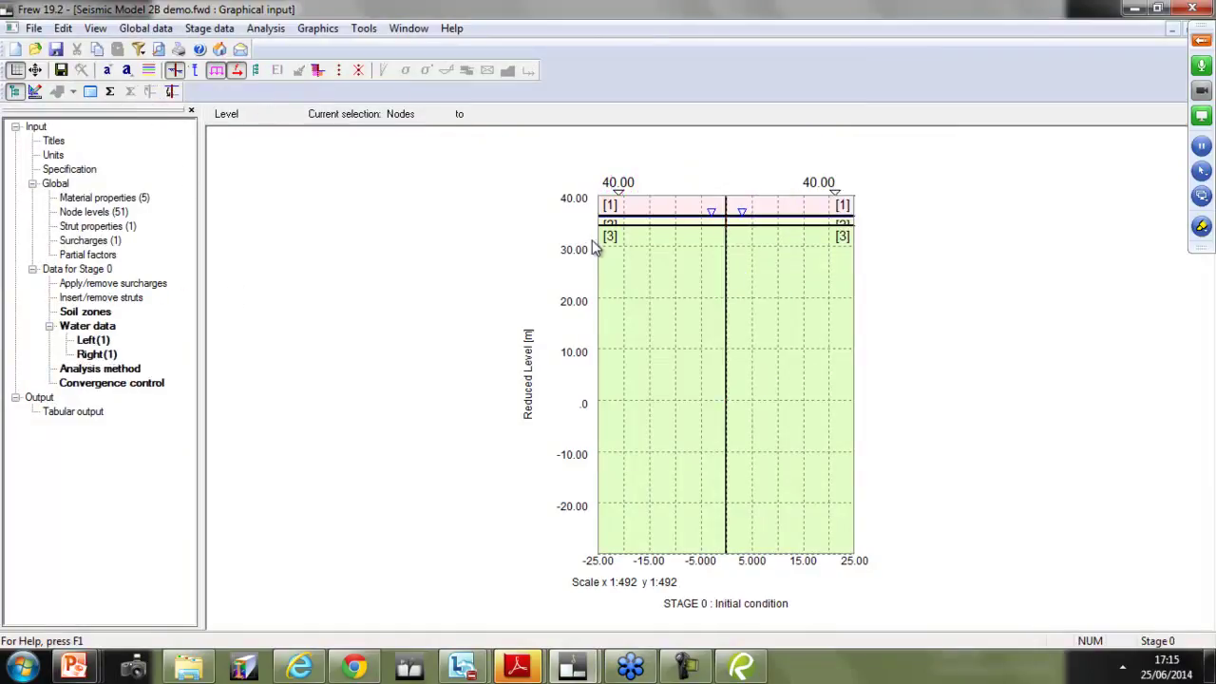
click(171, 92)
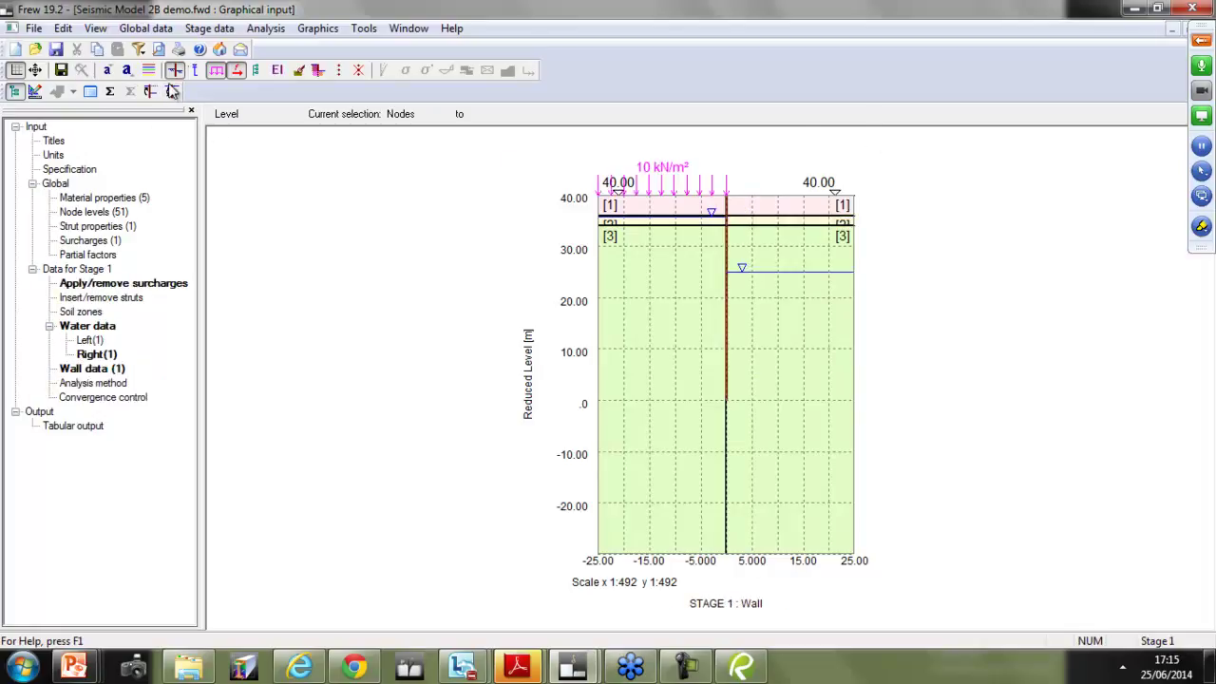
click(172, 91)
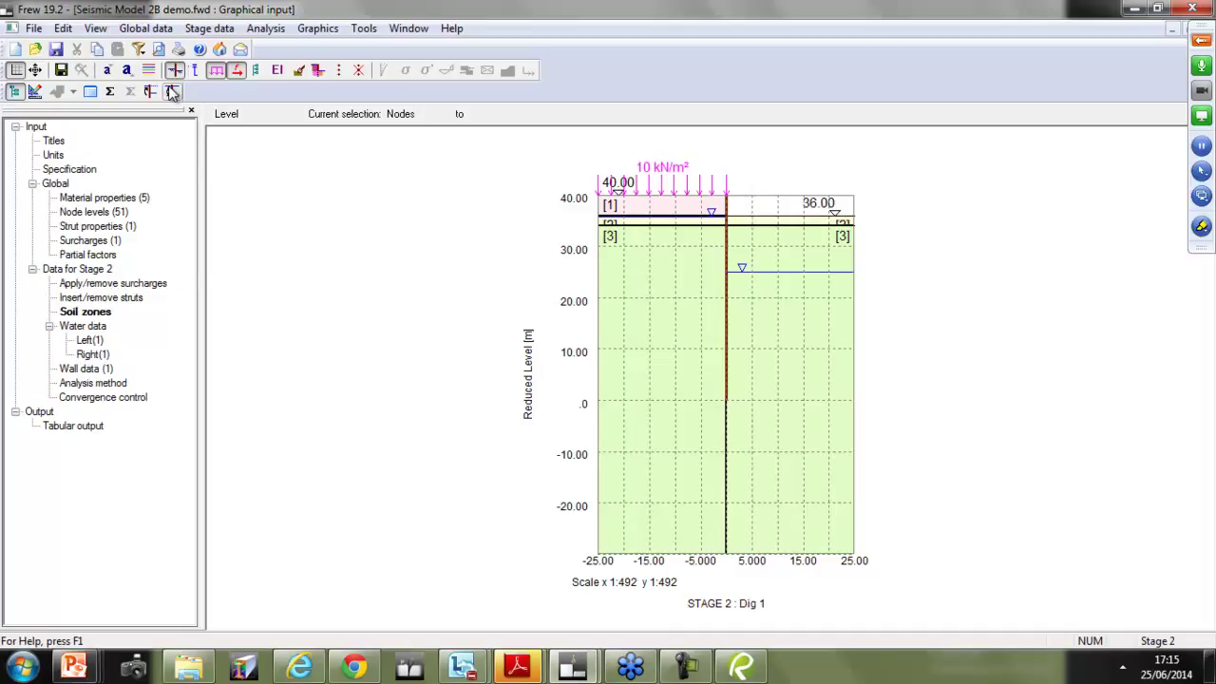
click(172, 91)
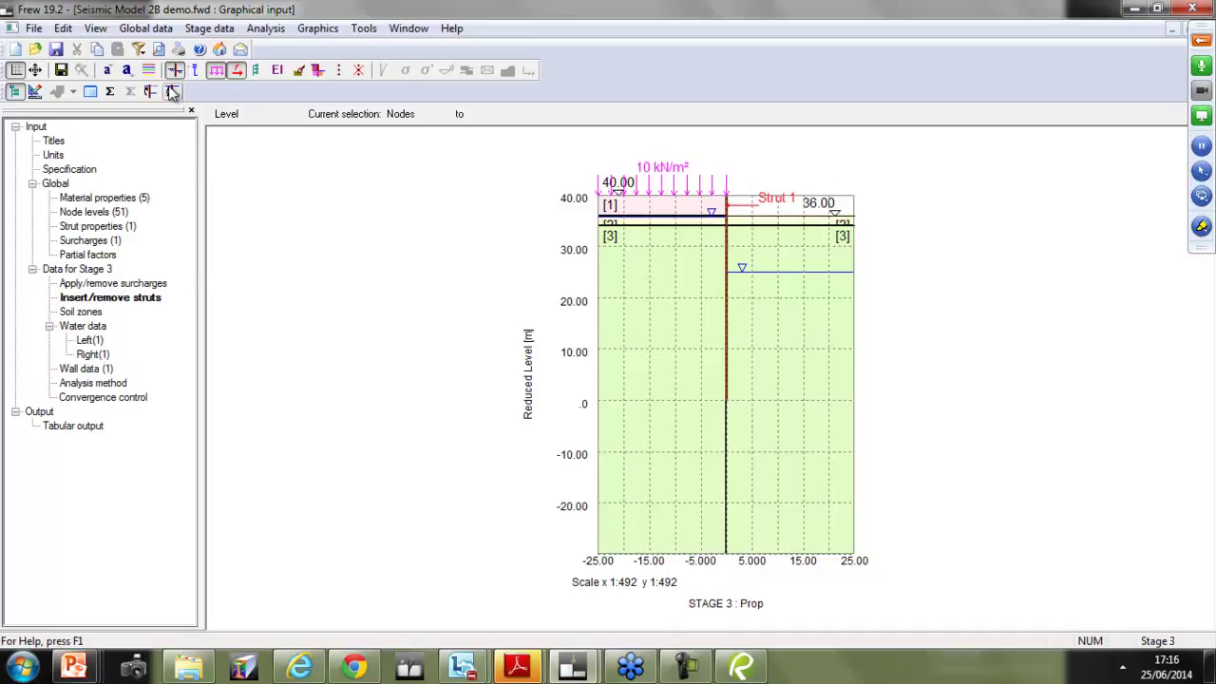
click(172, 91)
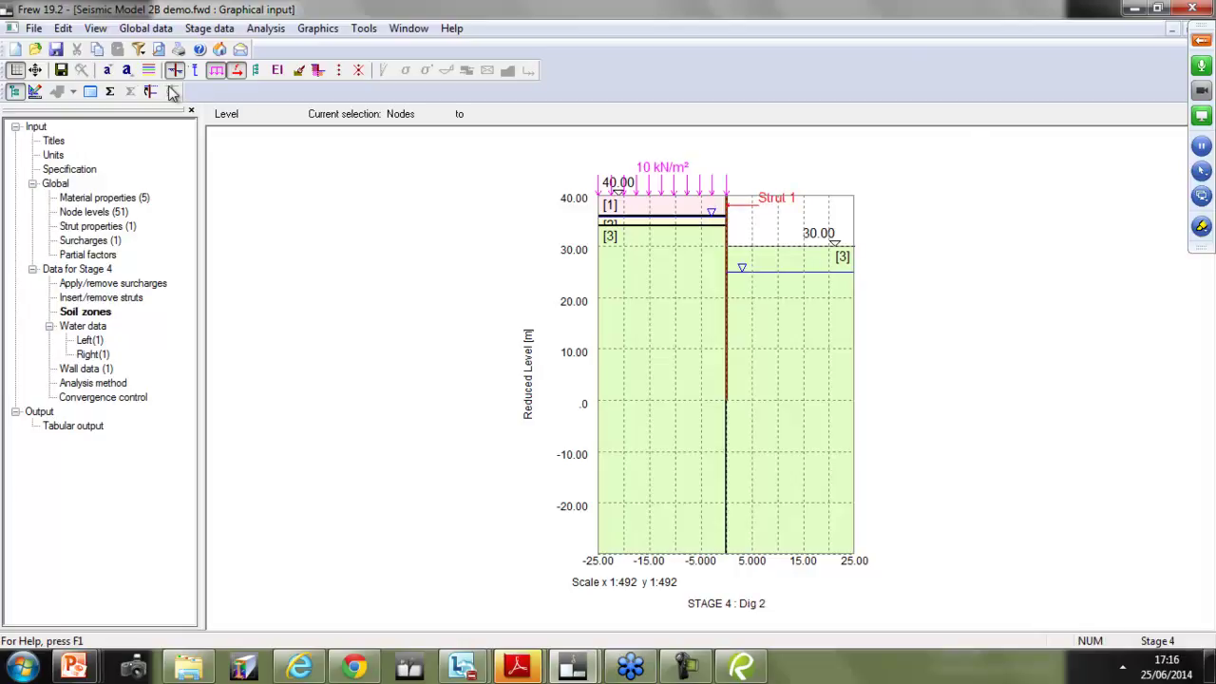
click(257, 75)
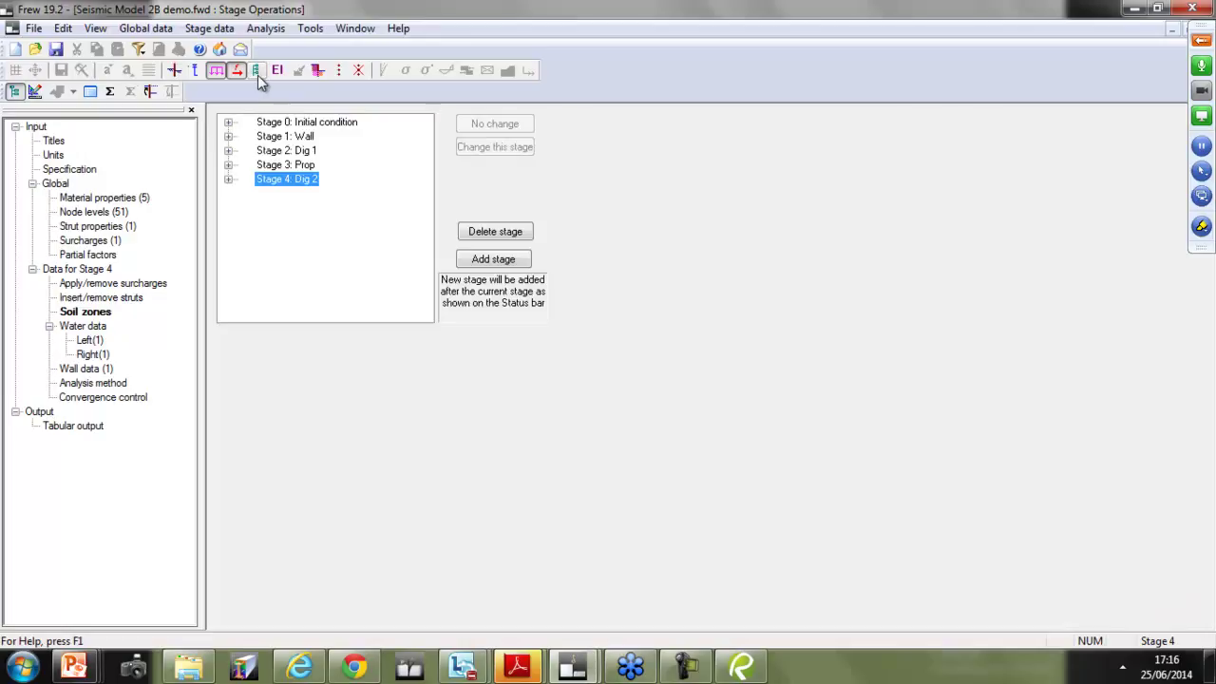
Step: Create Stage 5 named 'Seismic Loading' after Dig 2 and expand its data in the tree
click(483, 267)
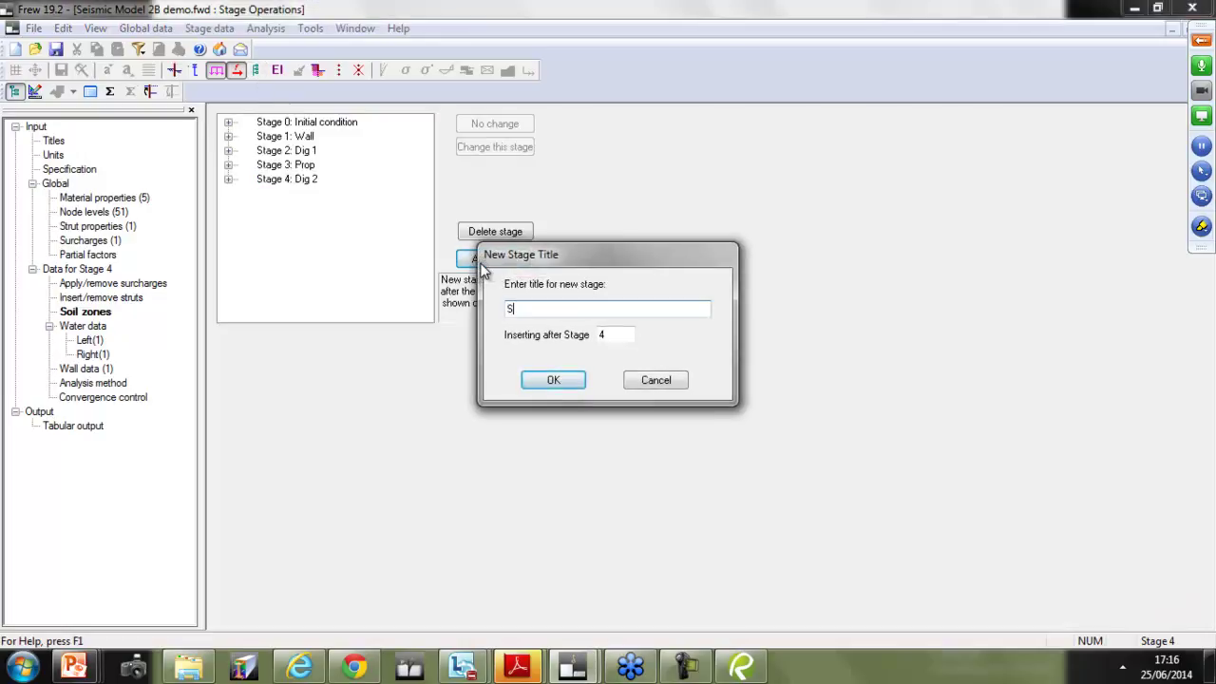
text(Seismic Loading)
click(556, 382)
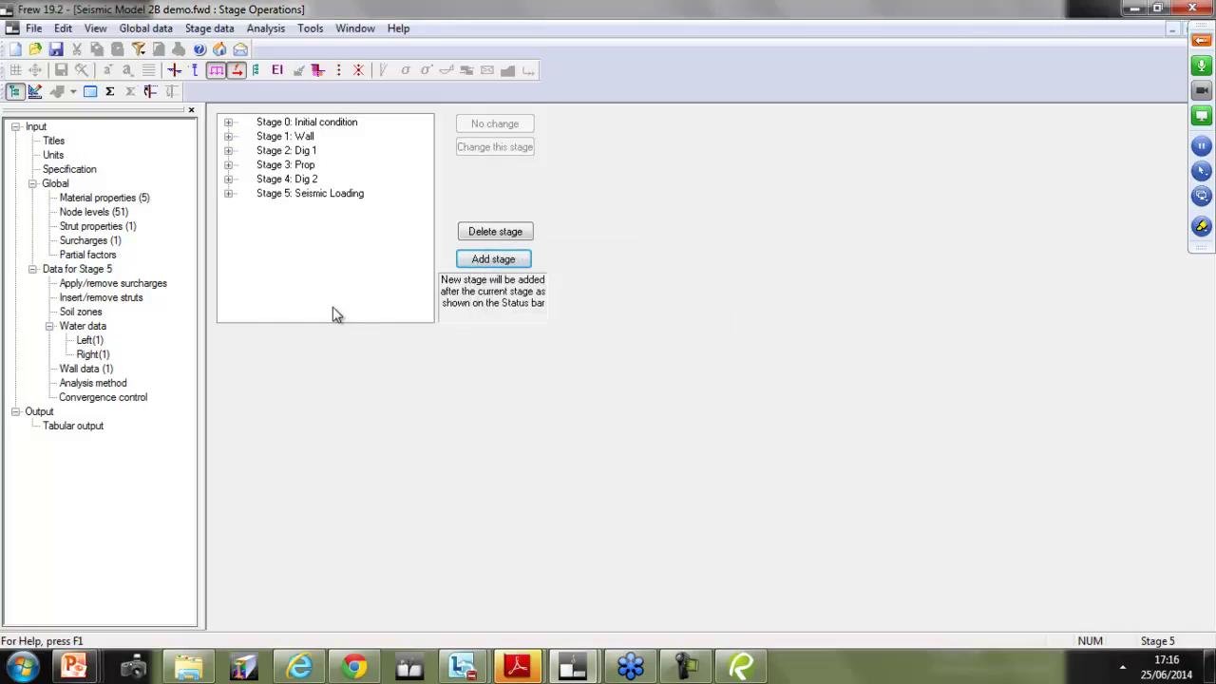
click(228, 193)
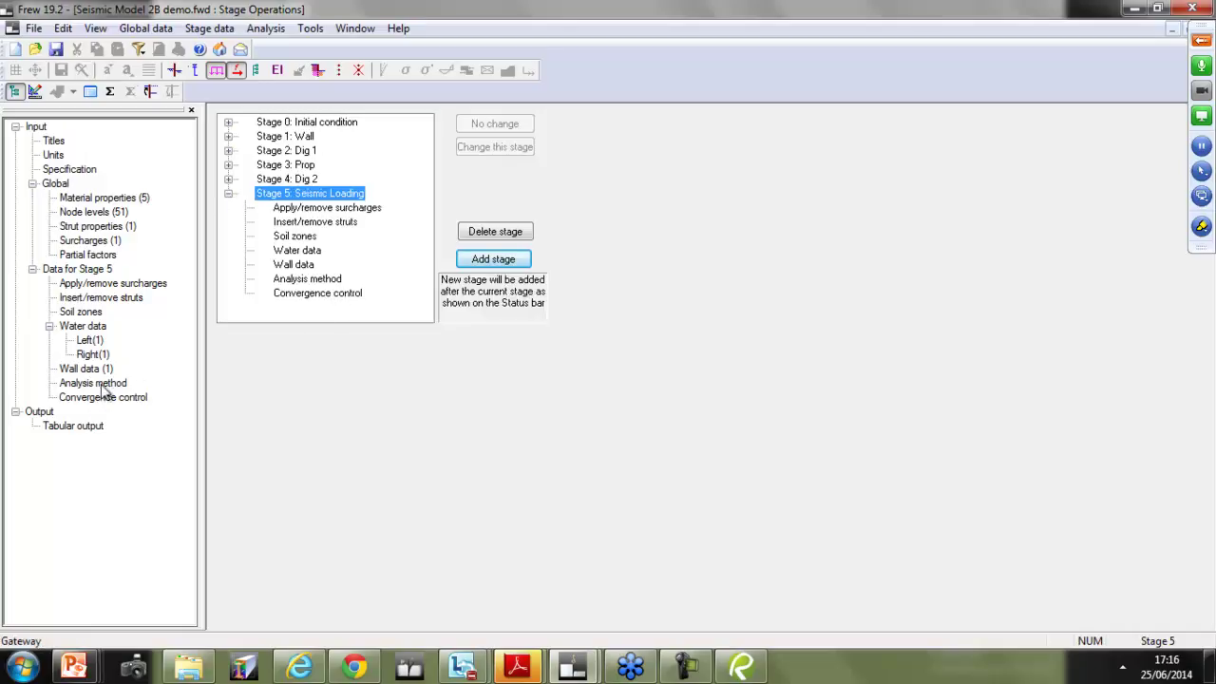
Step: Turn on Eurocode 8 seismic analysis with ground acceleration 1, S 1.4, soil and groundwater as point loads
double_click(307, 281)
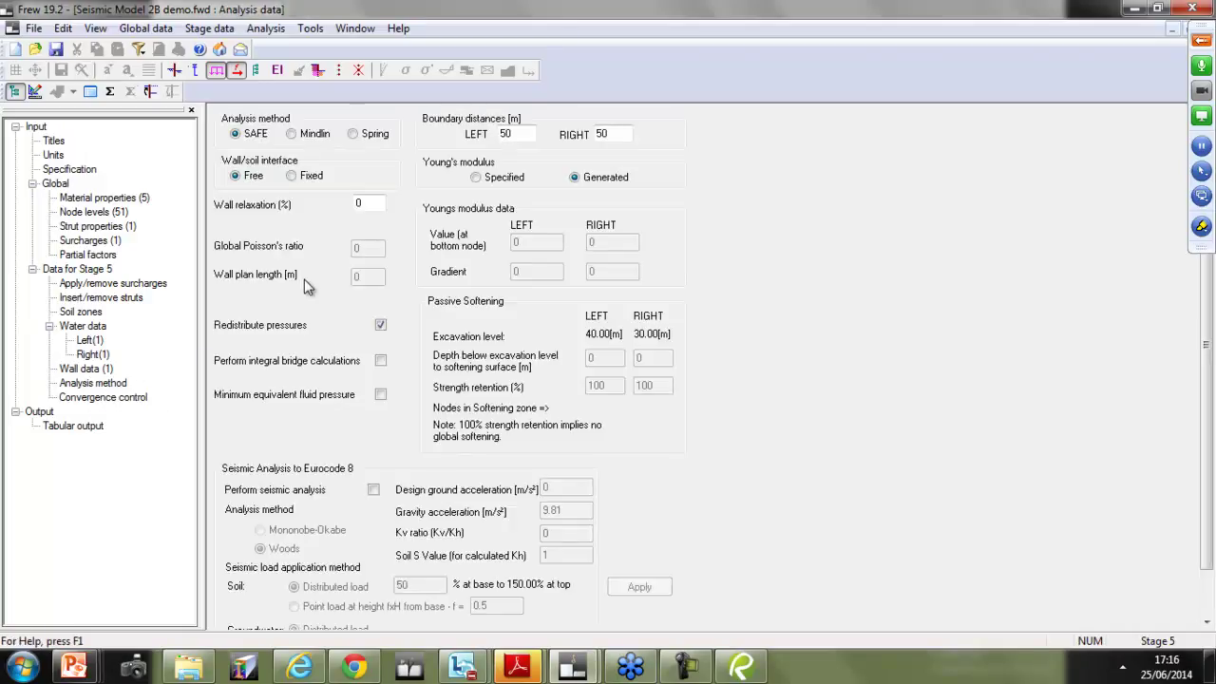
click(374, 491)
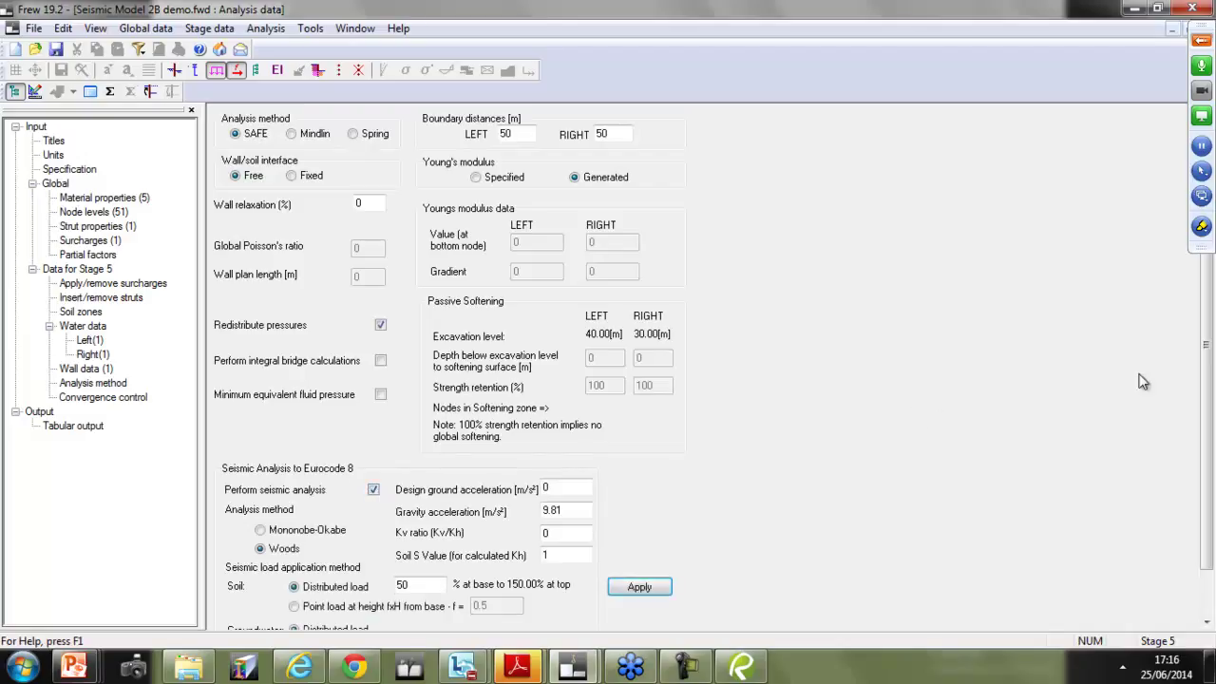
double_click(582, 490)
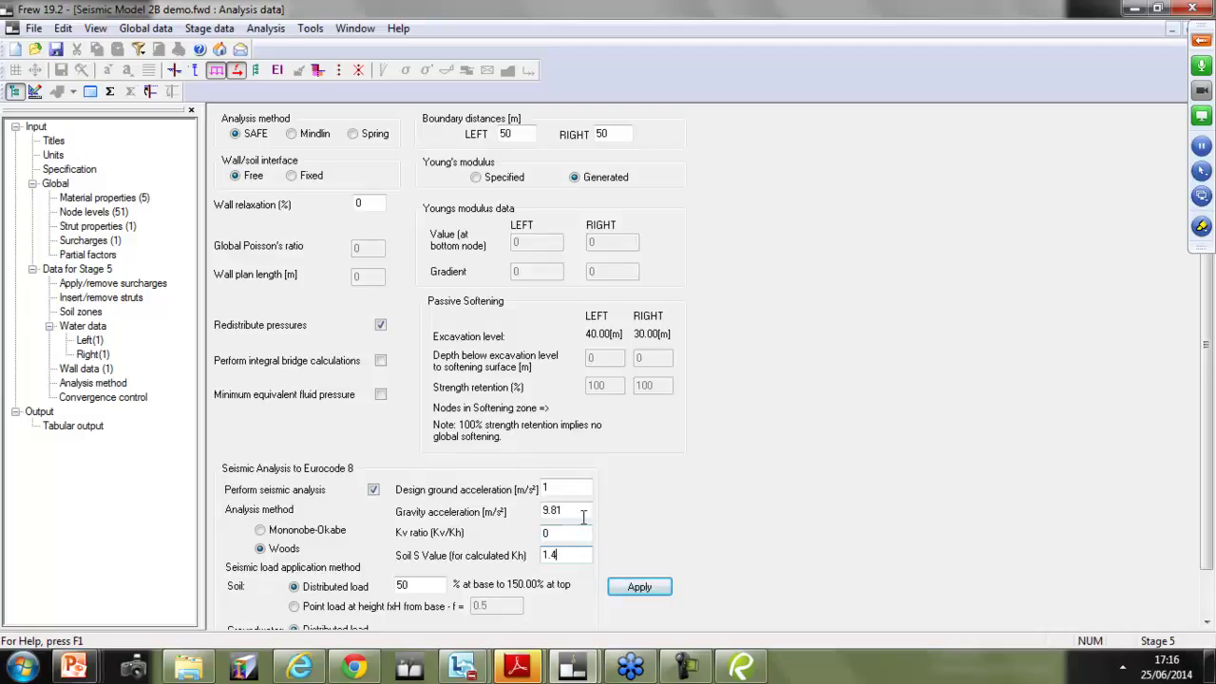
scroll(1211, 491, down, 2)
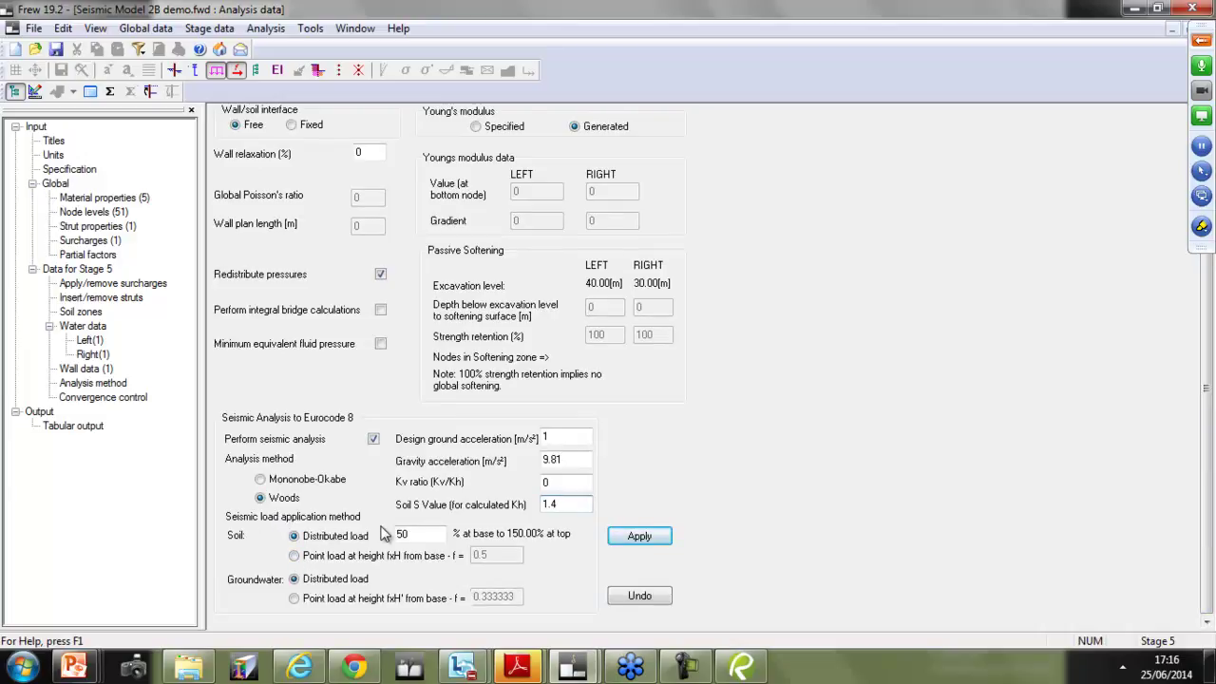
click(295, 557)
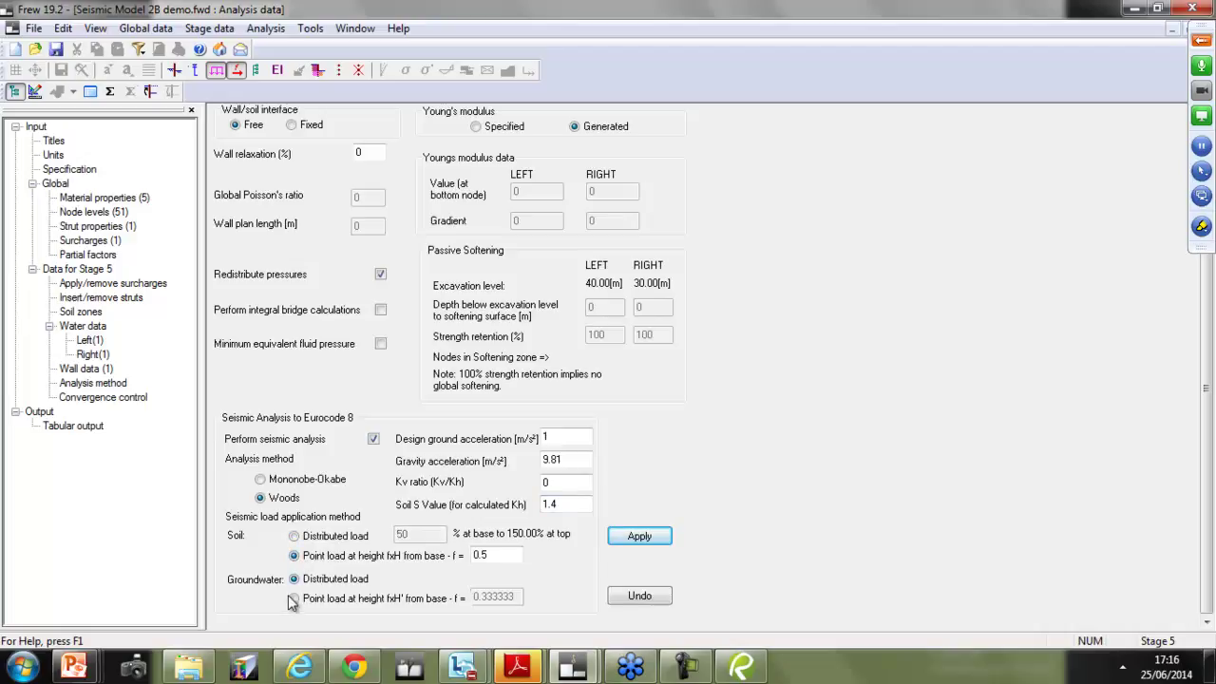
click(294, 599)
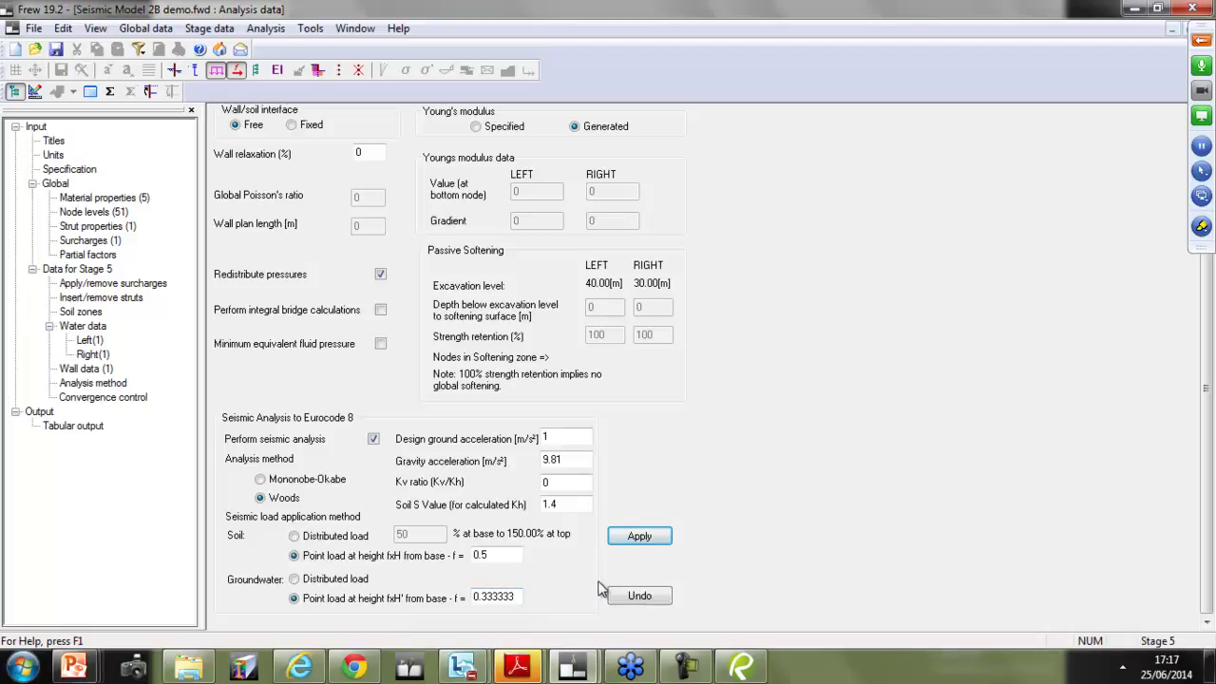
click(640, 538)
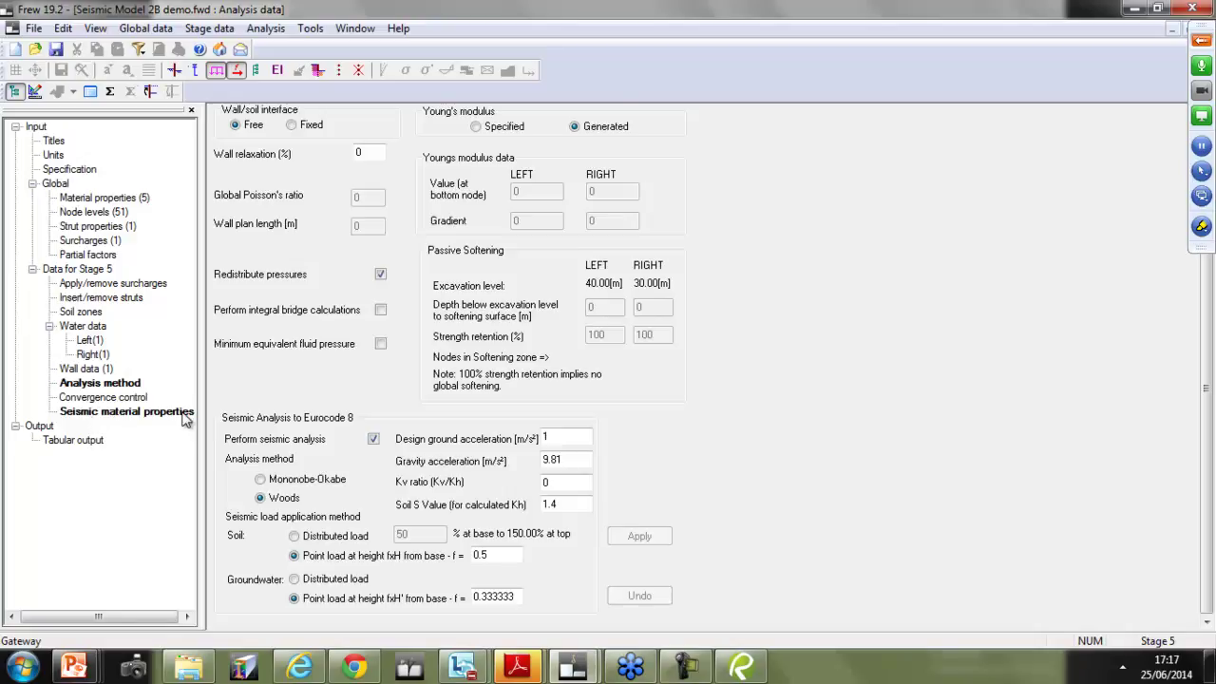
Step: Show the seismic material properties table, leaving Made Ground's permeability as Pervious
click(120, 200)
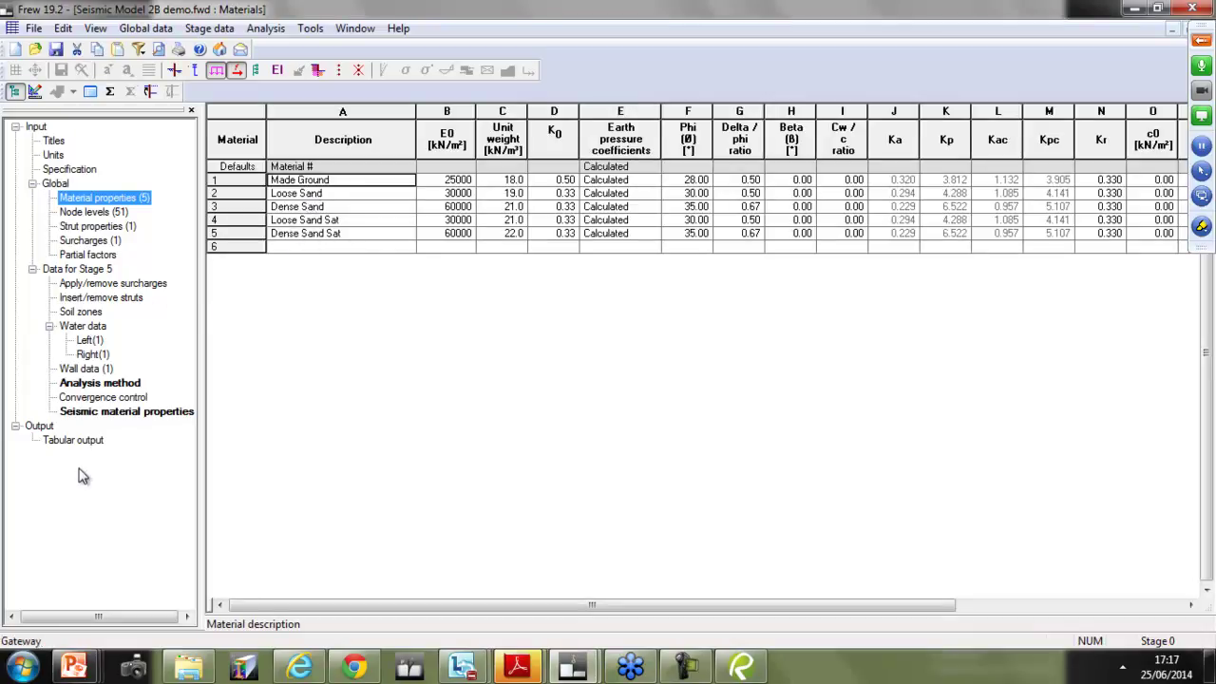
click(142, 414)
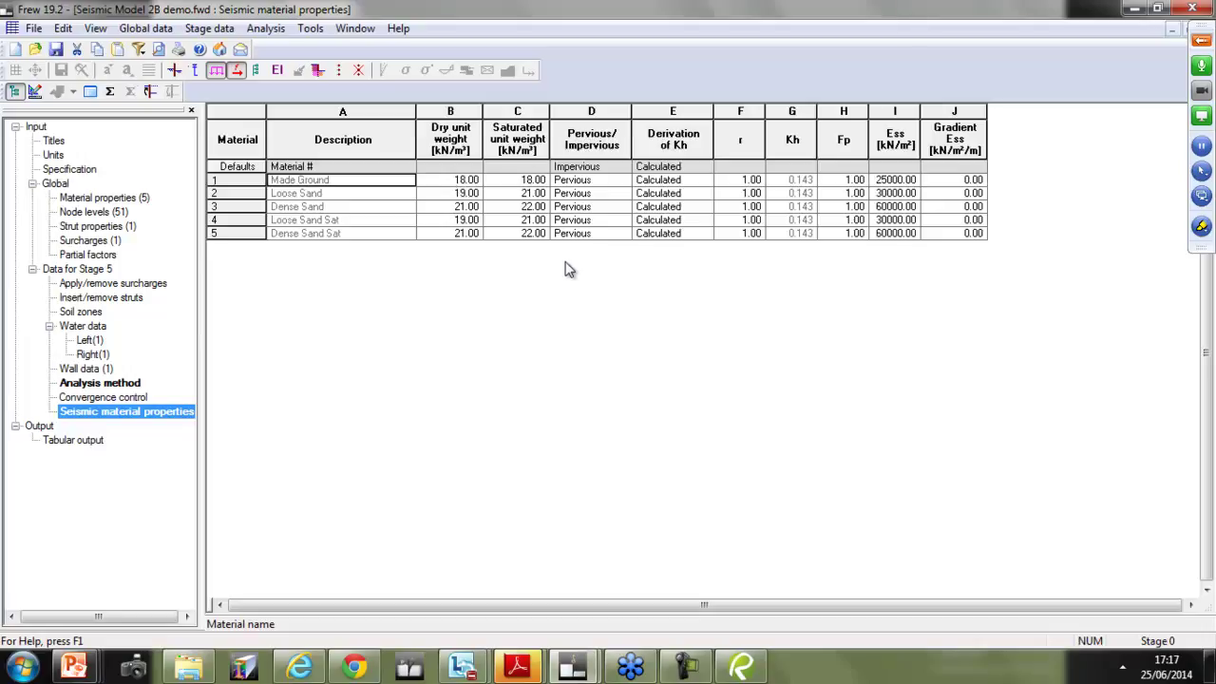
click(618, 182)
click(624, 180)
click(627, 182)
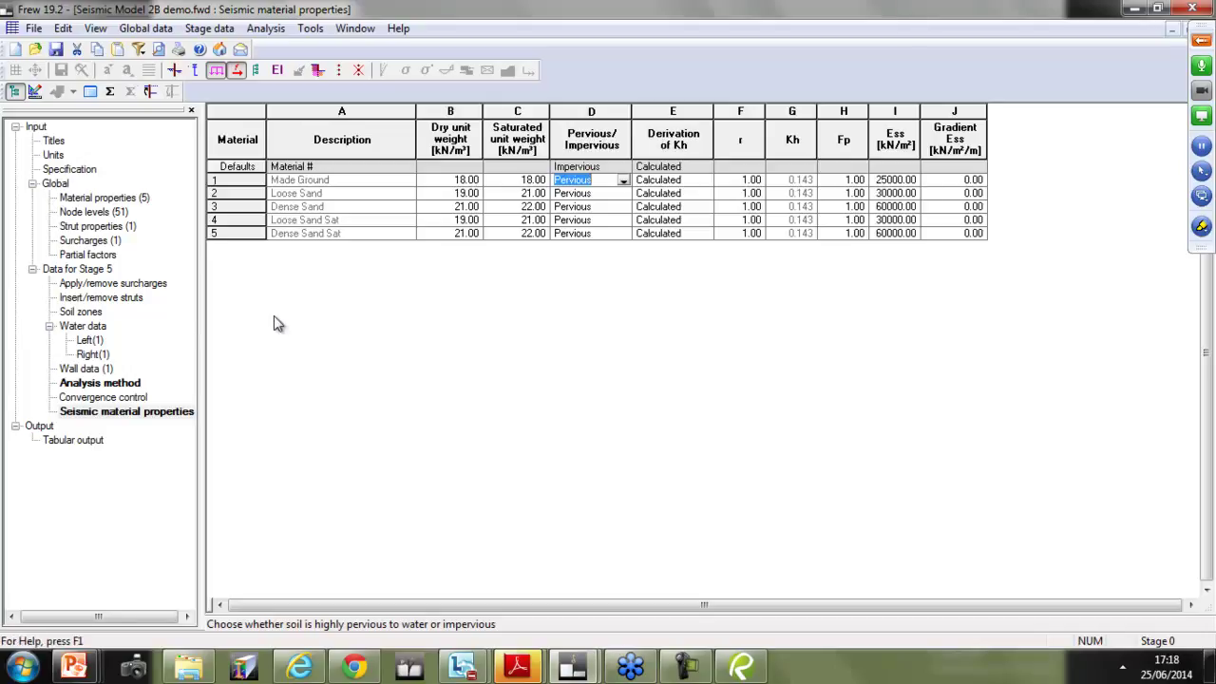
Step: Analyse the Seismic Loading stage despite the node spacing warning, scroll the report, and view the pressure plot
click(109, 91)
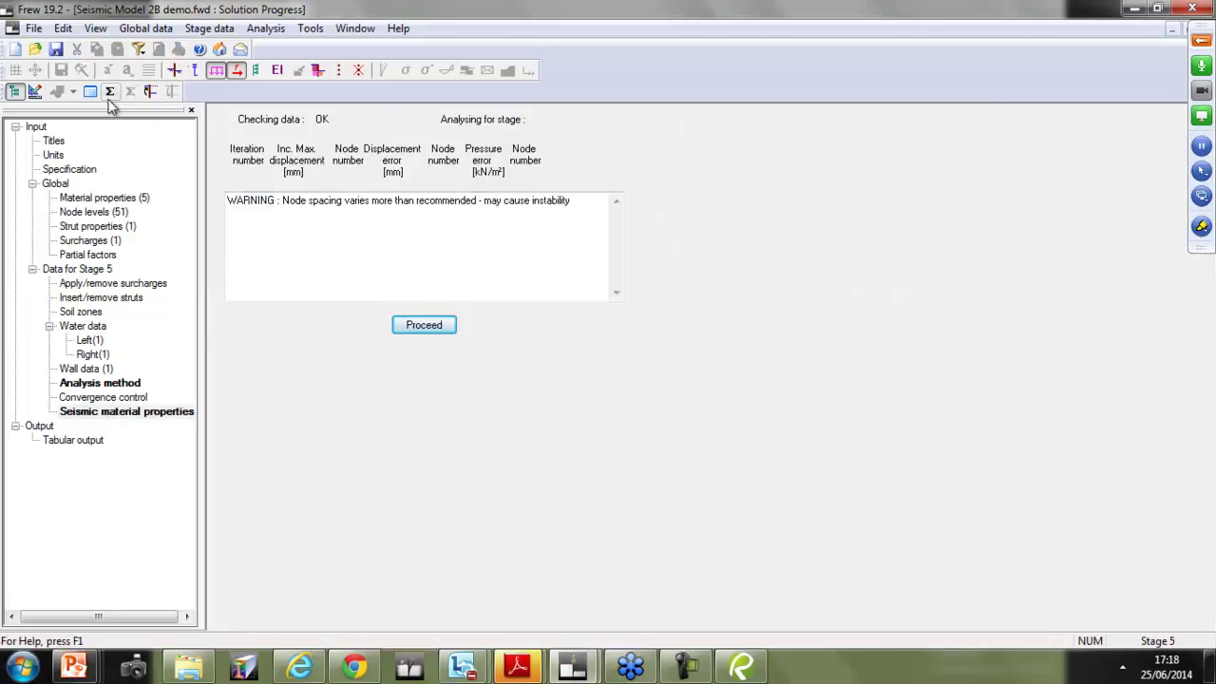
click(446, 326)
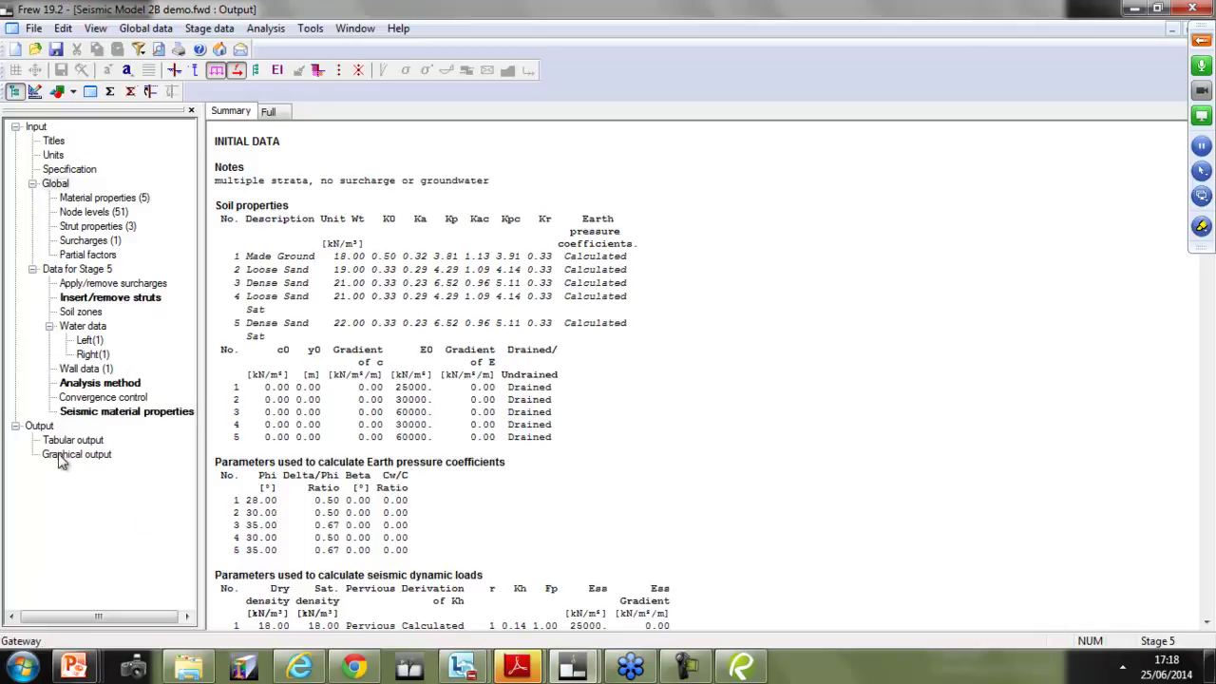
click(1209, 555)
drag(1209, 555, 1204, 514)
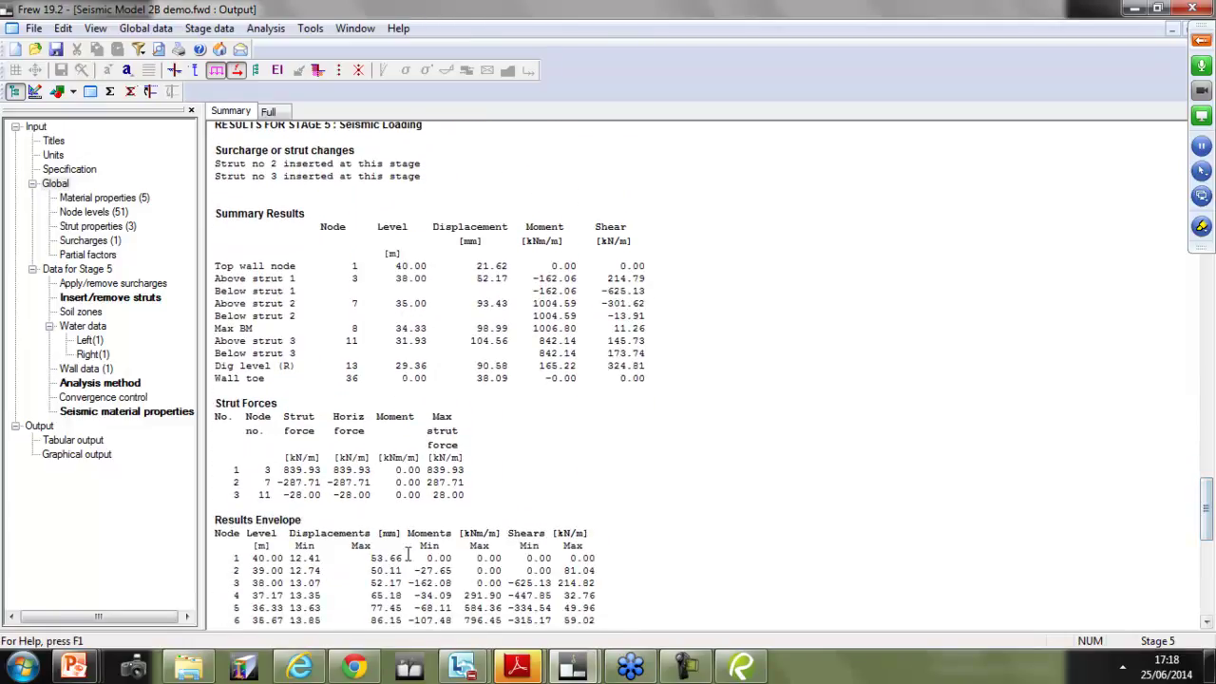
click(71, 457)
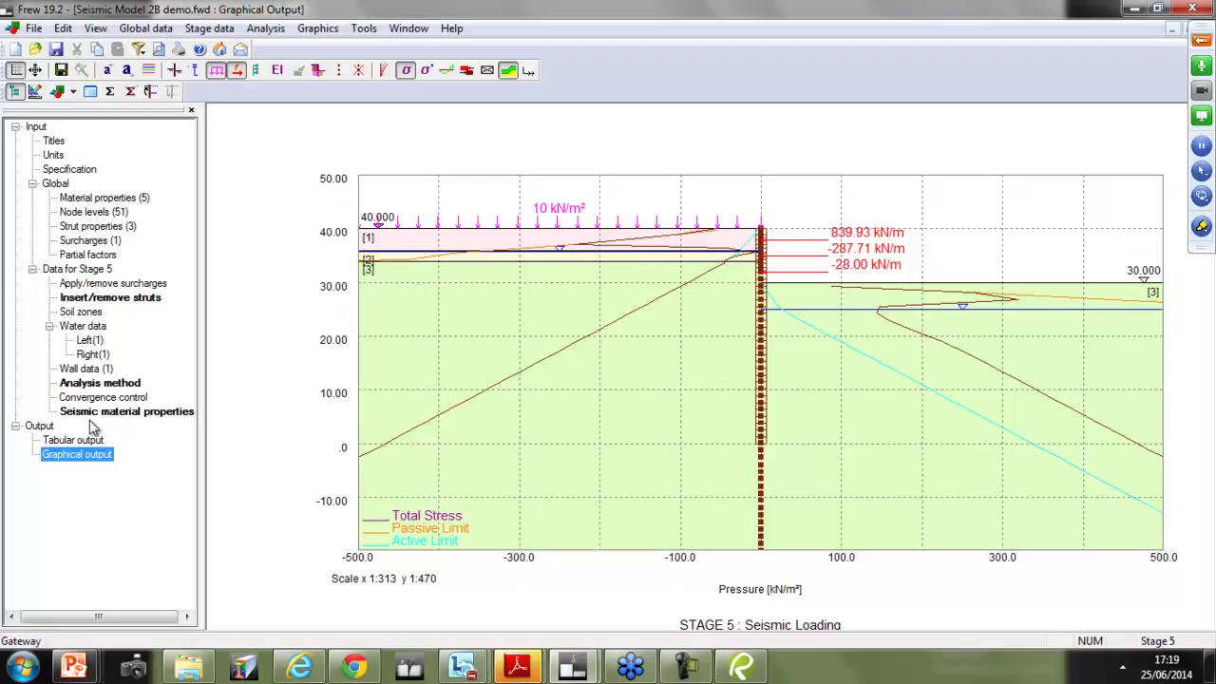
click(125, 383)
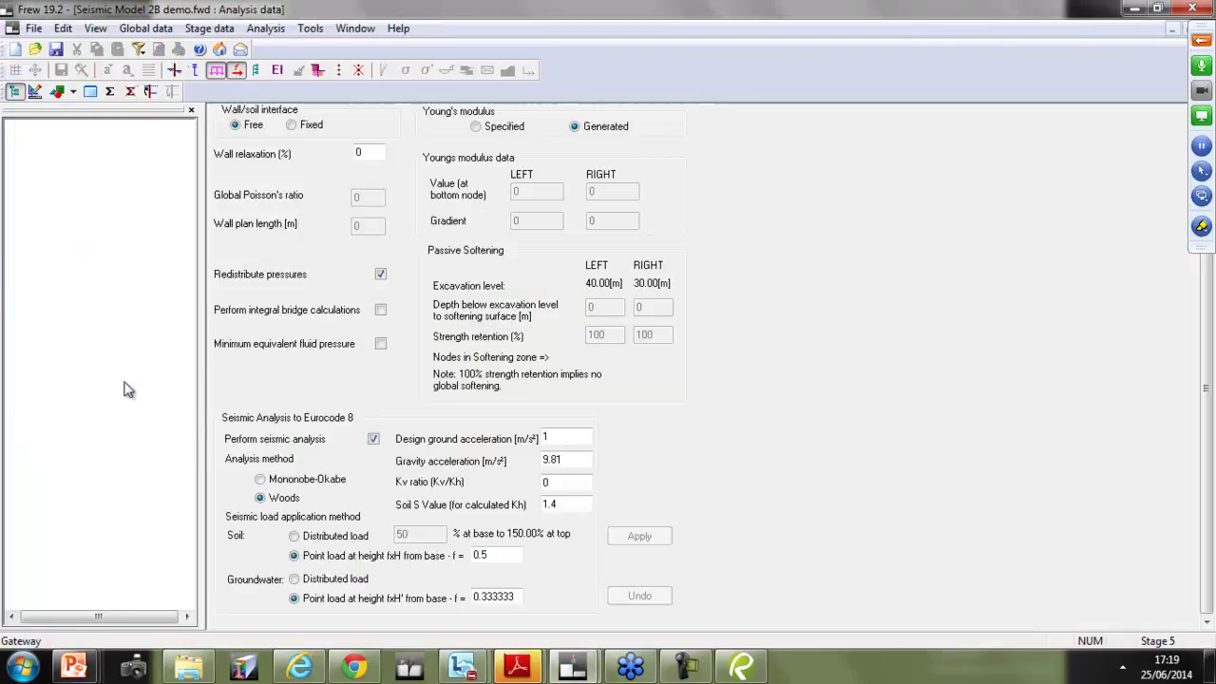
Step: Set the seismic method to Mononobe-Okabe and apply it, accepting that existing results are invalidated
click(261, 481)
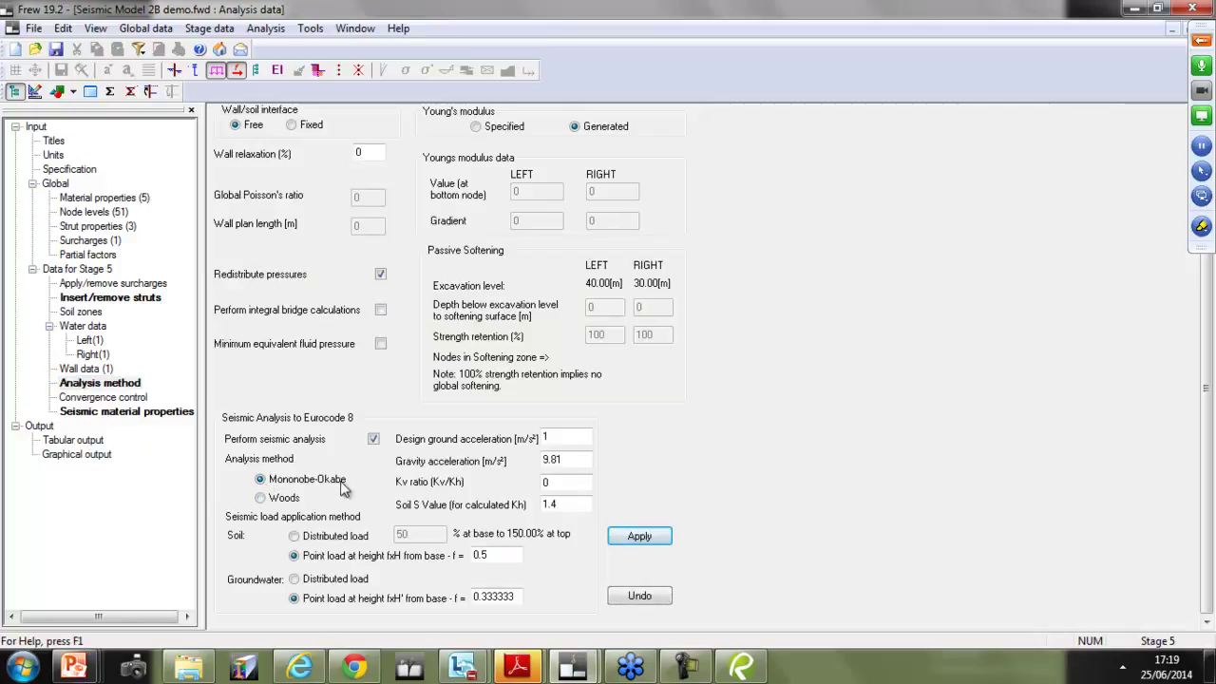
click(642, 538)
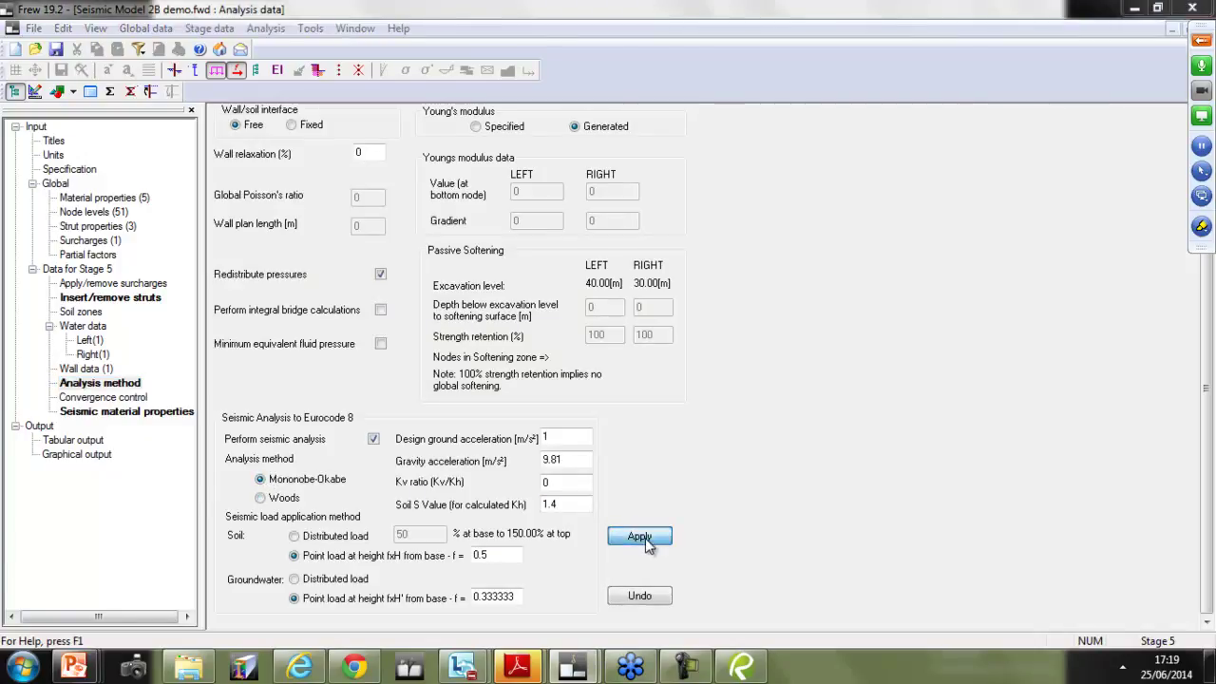
click(656, 373)
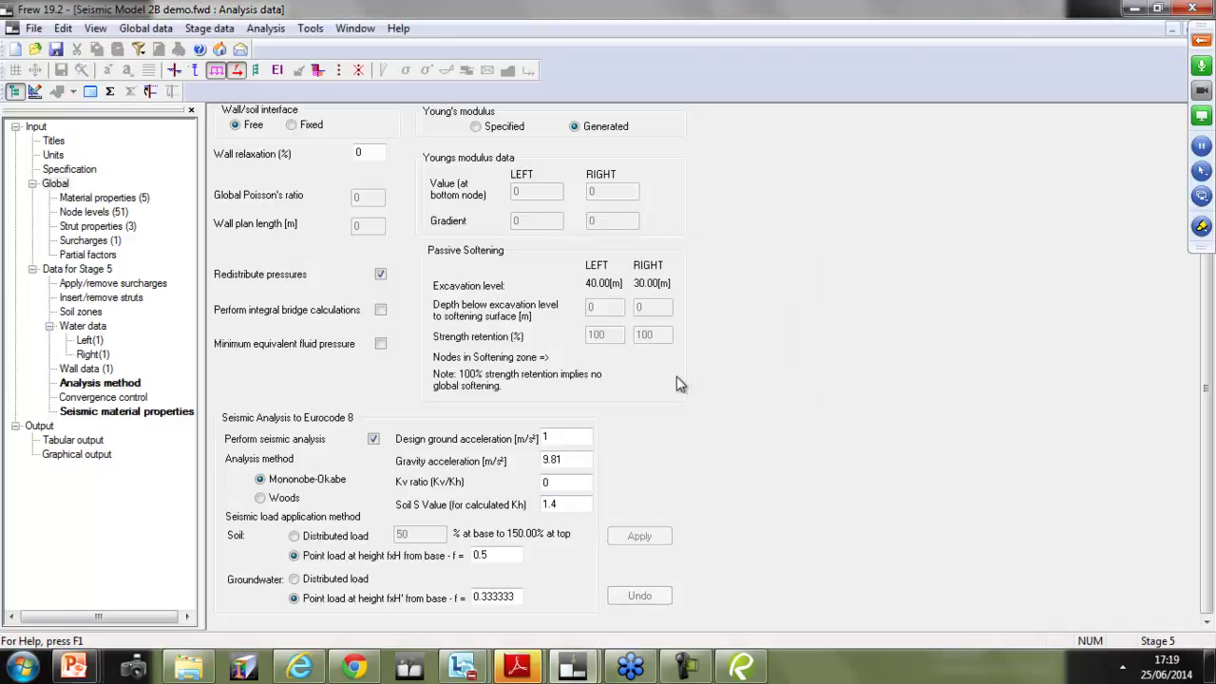
Step: Rerun the Mononobe-Okabe analysis past the node spacing warning and show the updated pressure plot
click(111, 92)
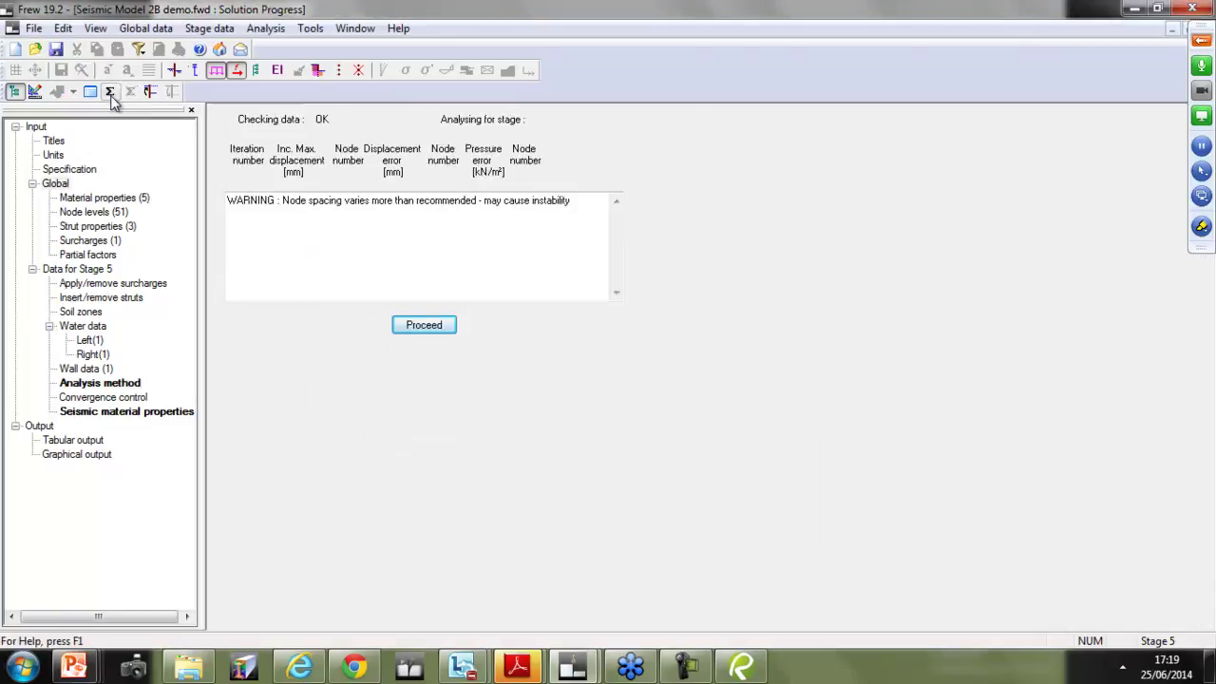
click(425, 332)
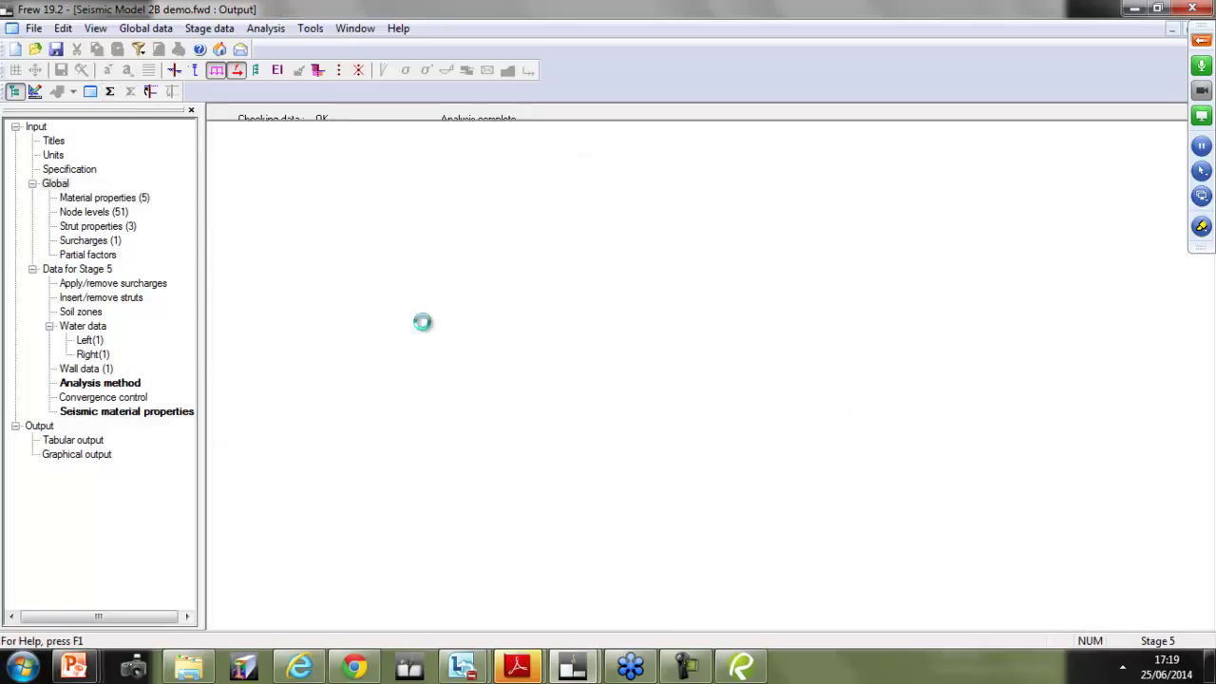
click(75, 456)
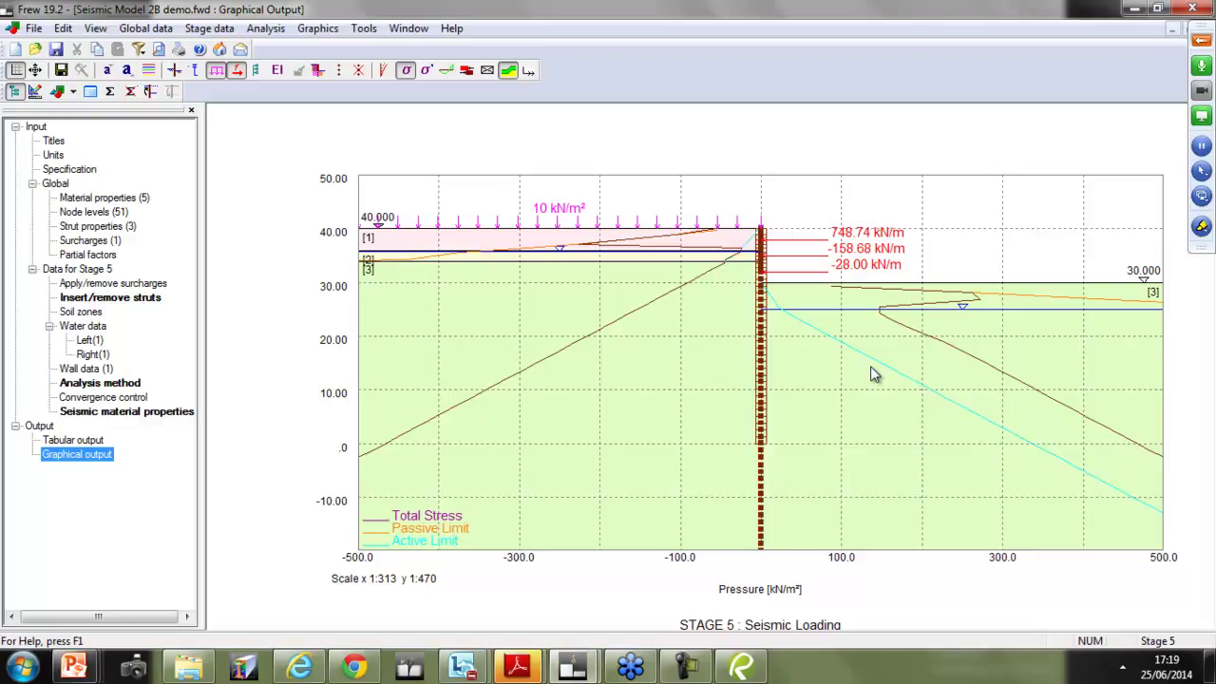
Step: Return to the PowerPoint slide show and advance to slide 20, Webinar Objectives
key(alt+Tab)
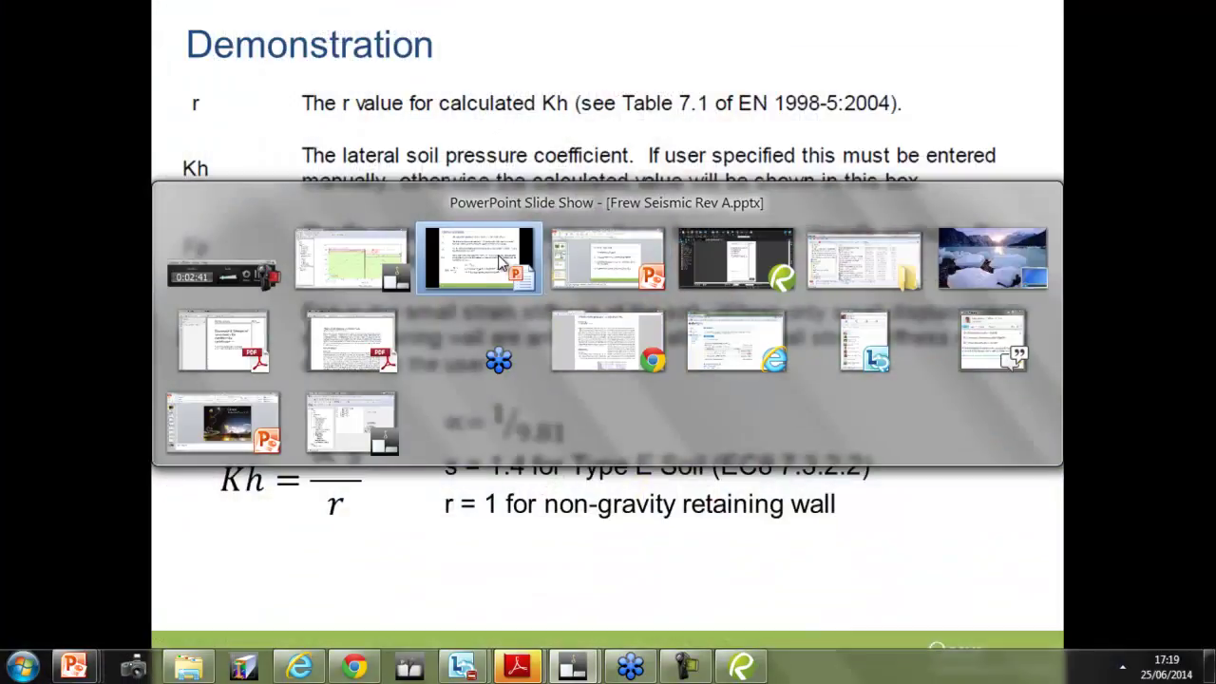
click(501, 264)
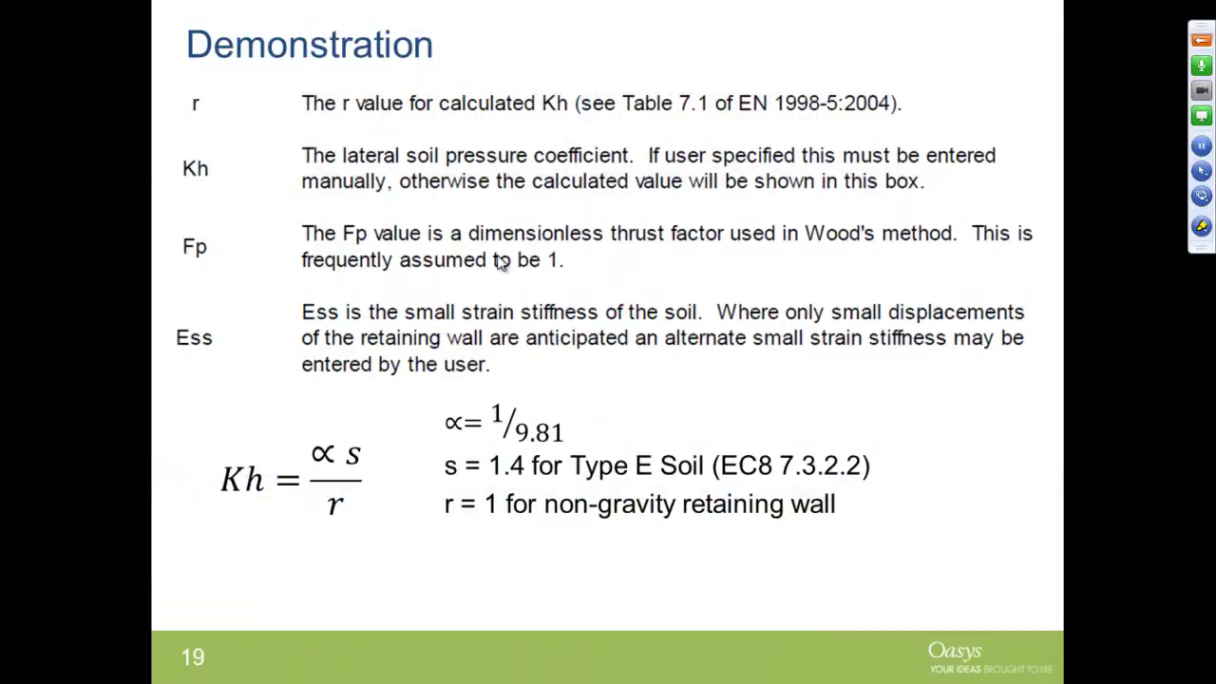
click(501, 264)
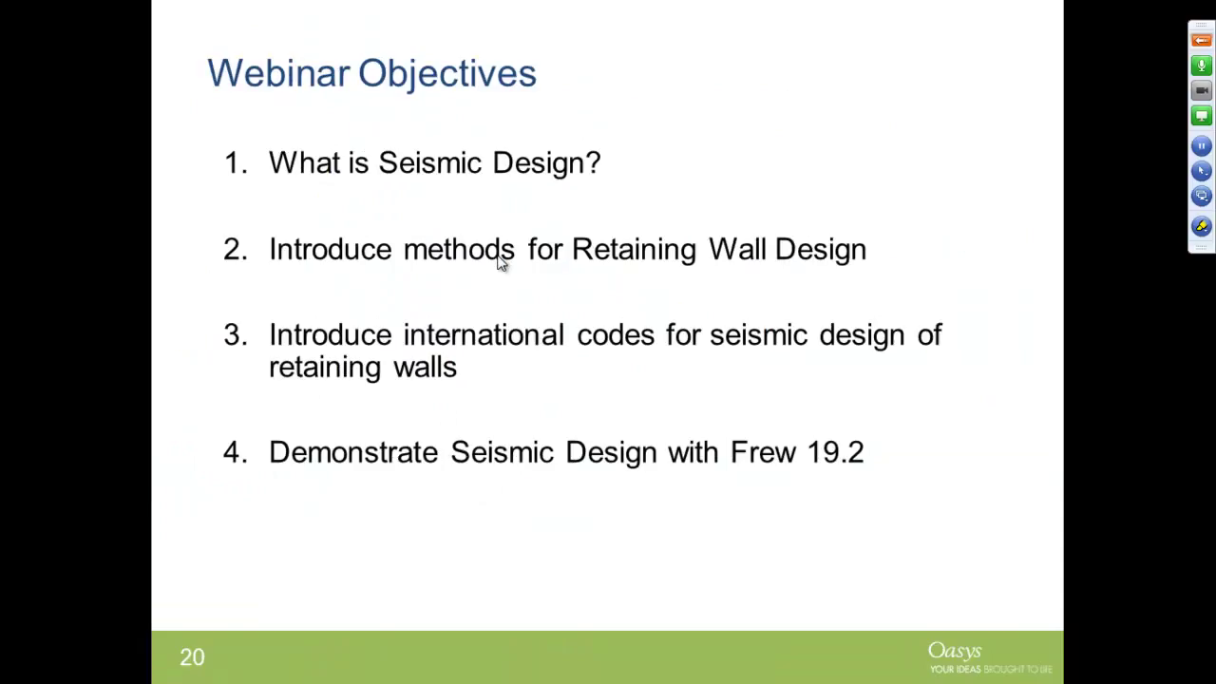